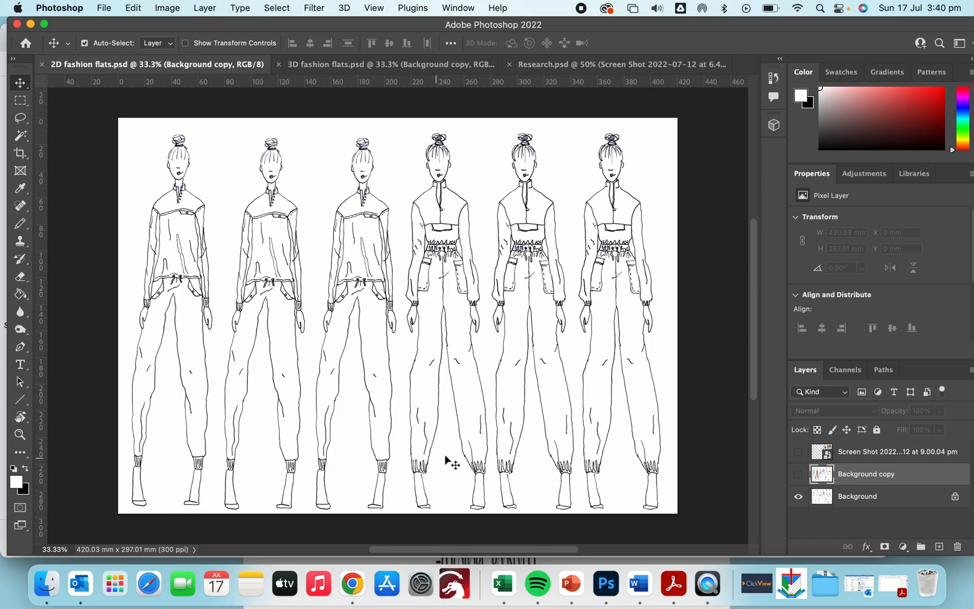
Step: Zoom the fashion flats to 100% and switch to the Pencil tool
key("super+1")
scroll(449, 456, "down", 10)
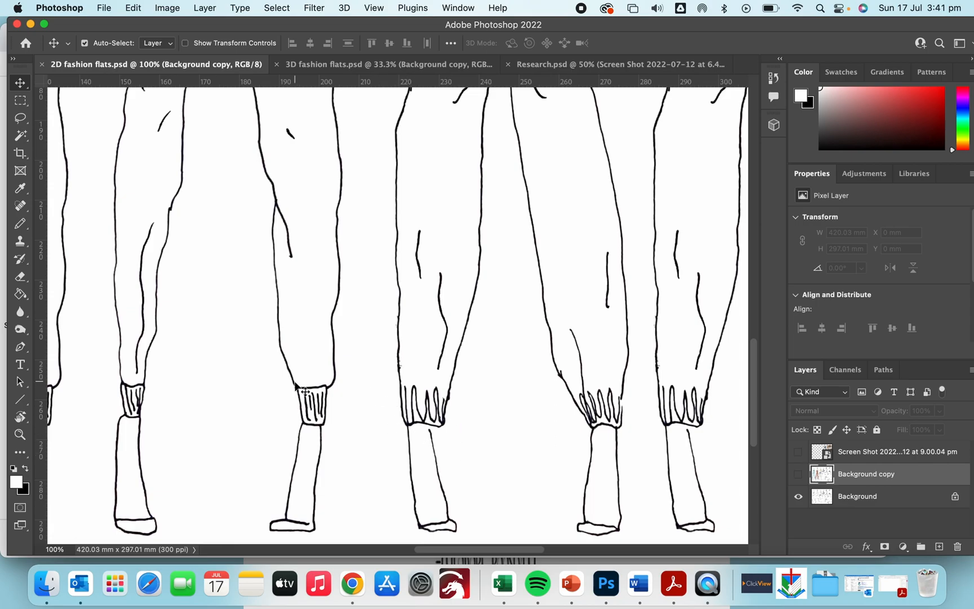
key("super+minus")
key("super+plus")
key("b")
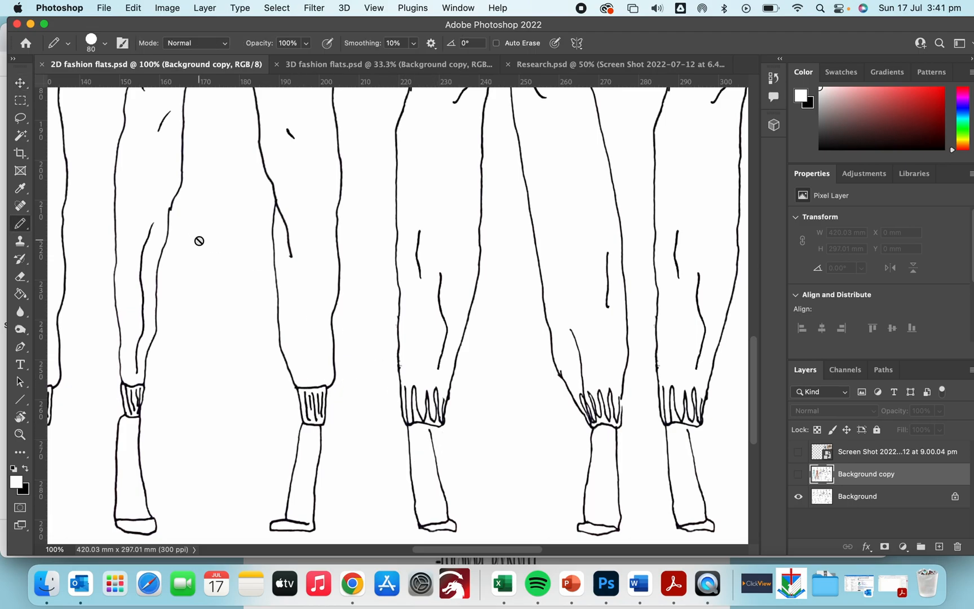
left_click(18, 226)
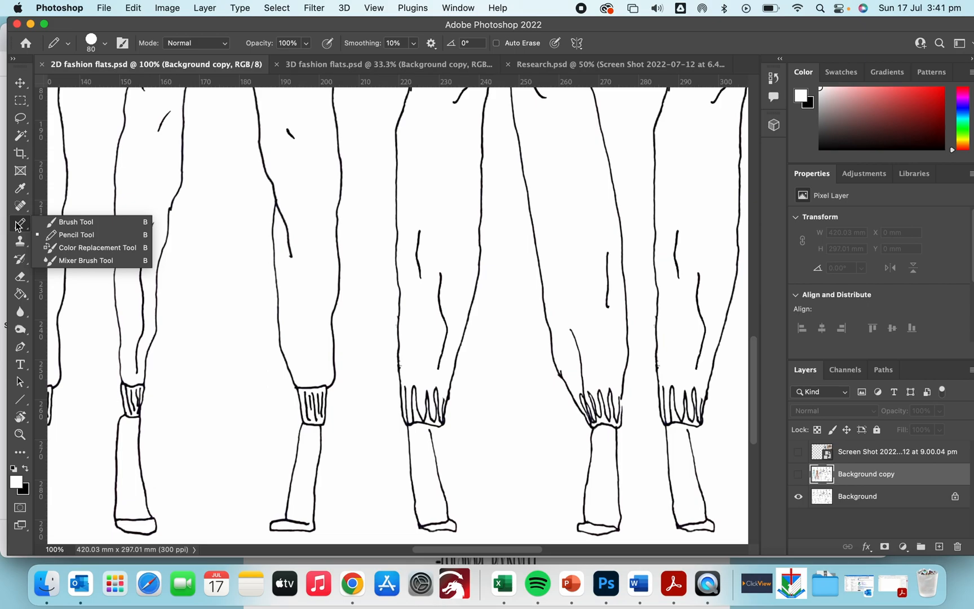
left_click(58, 235)
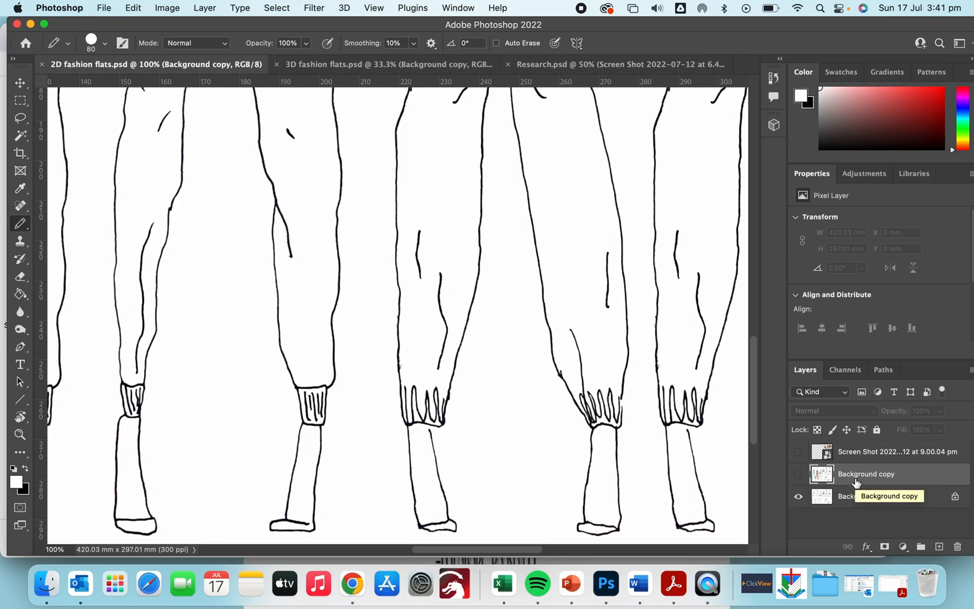
Step: Flatten the image, discarding the hidden layers
left_click(969, 375)
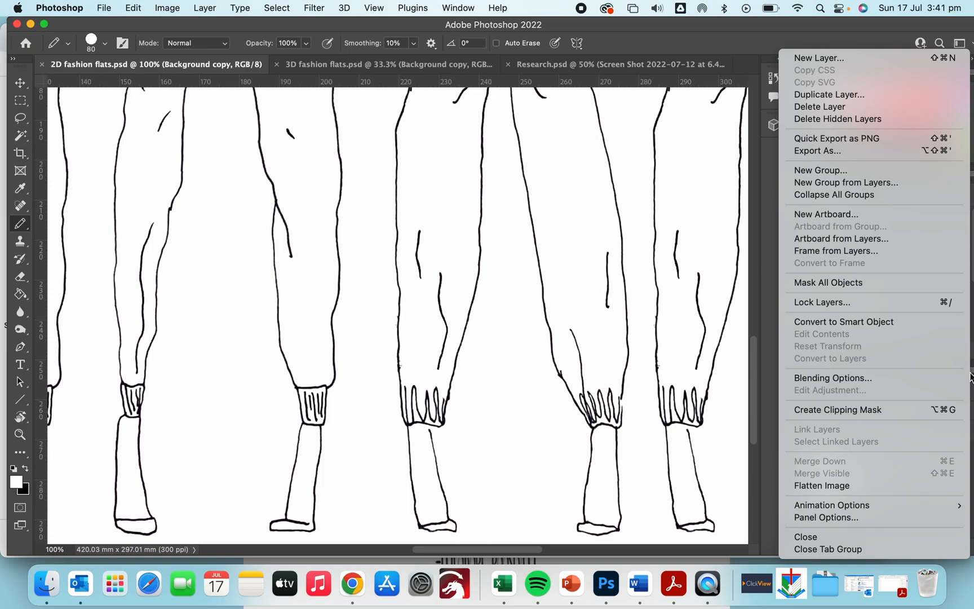
left_click(813, 486)
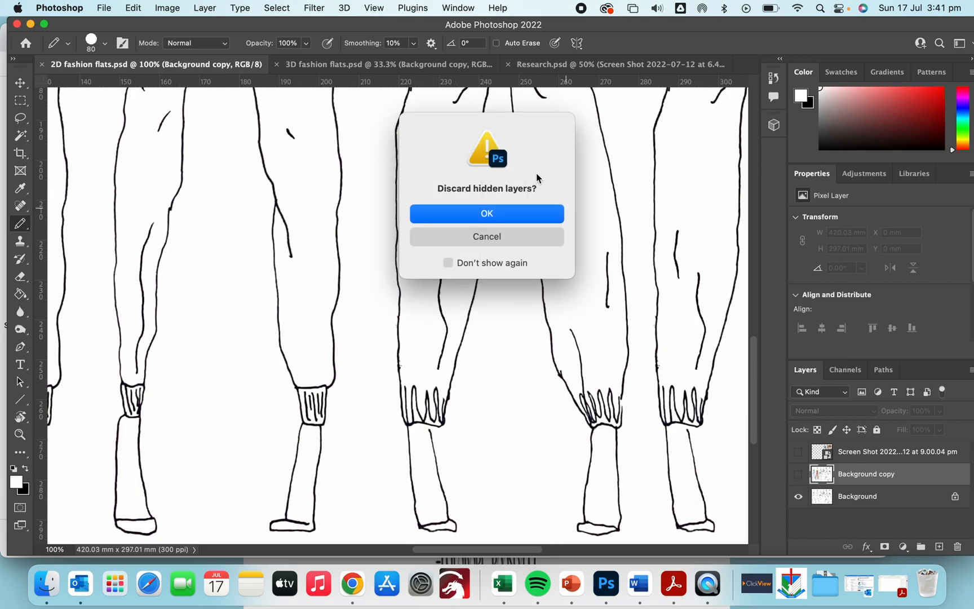
left_click(470, 215)
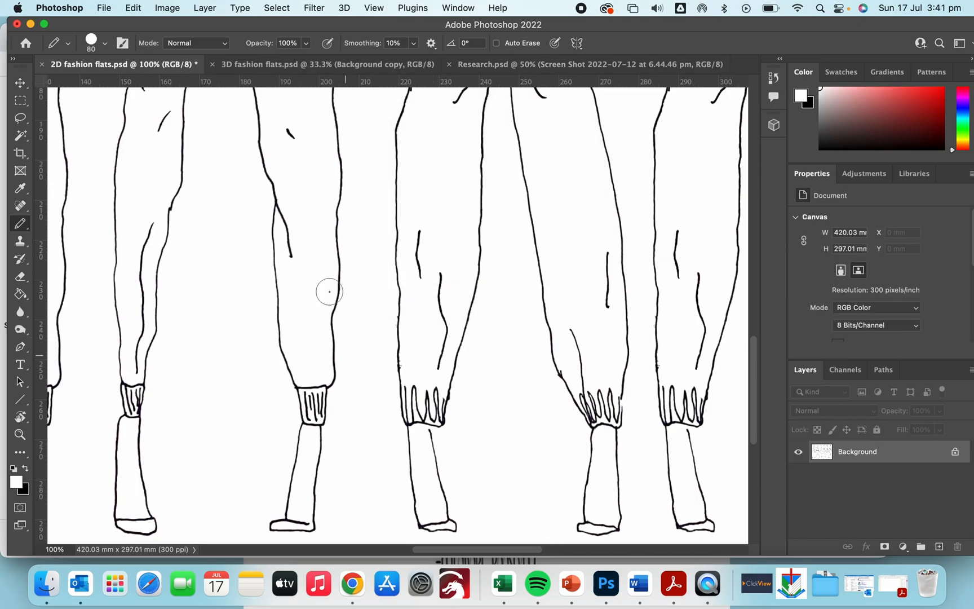
Step: Reduce the pencil size to 10 px
key("bracketleft")
key("bracketleft")
key("bracketleft")
key("bracketleft")
key("bracketleft")
key("bracketleft")
key("bracketleft")
key("bracketleft")
left_click(104, 44)
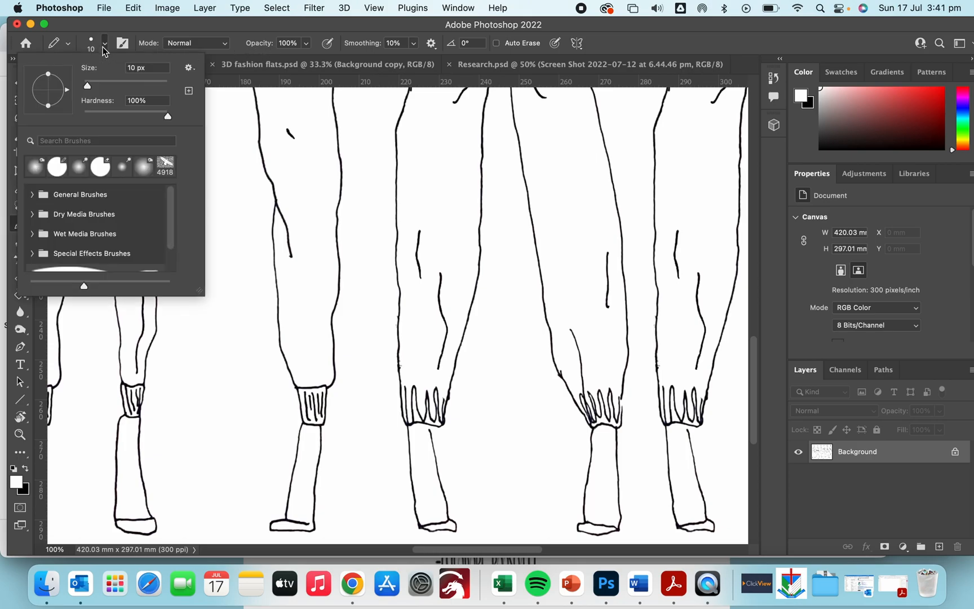
left_click(237, 41)
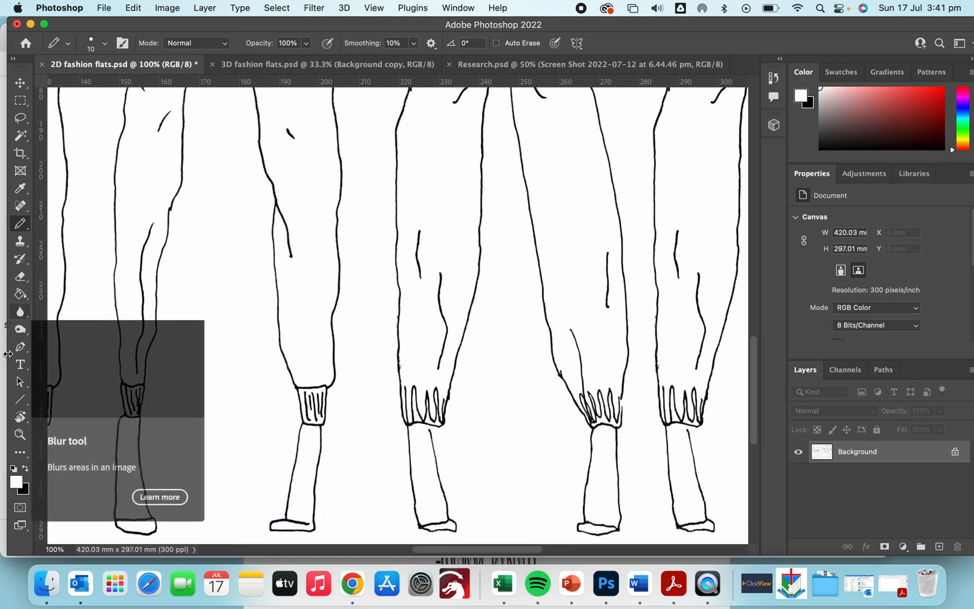
Step: Reset the colours to black and white and draw a short pencil touch-up on the fifth figure's trouser cuff
left_click(14, 472)
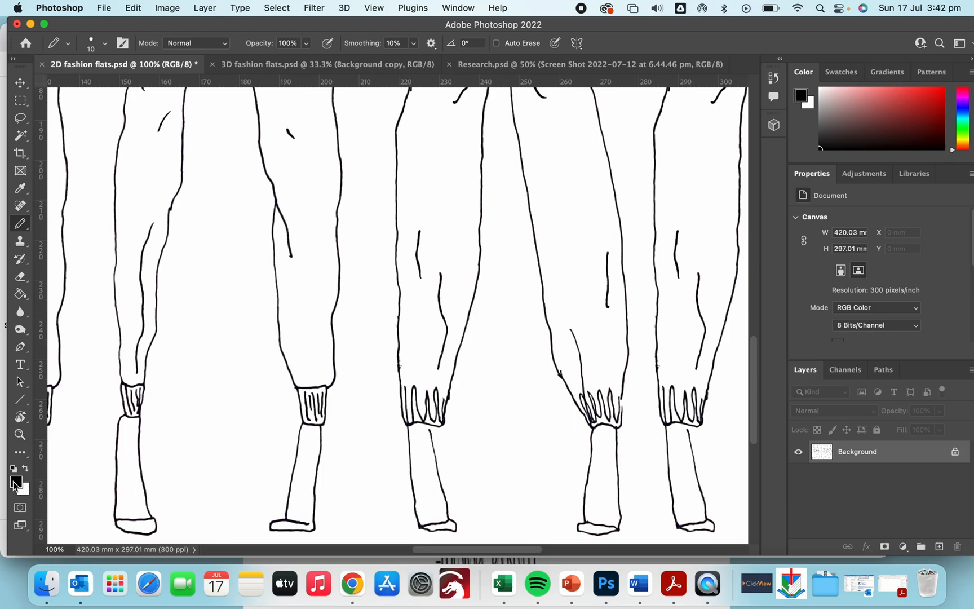
left_click(26, 469)
left_click(25, 469)
left_click(26, 469)
left_click(25, 469)
left_click_drag(621, 397, 621, 407)
key("x")
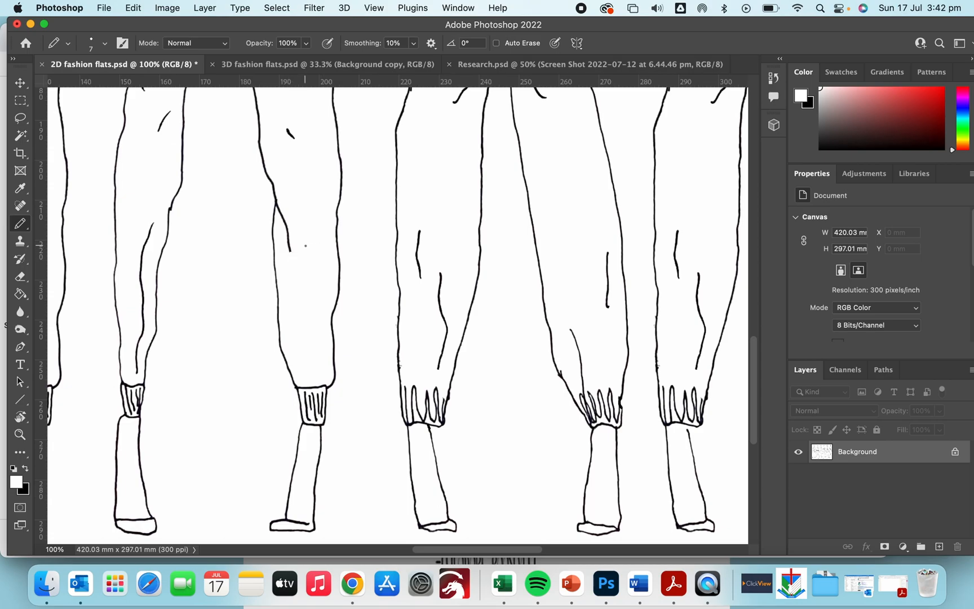
Step: Switch to the Research document and capture a screenshot of the whole mood board
scroll(300, 249, "up", 3)
scroll(300, 249, "left", 2)
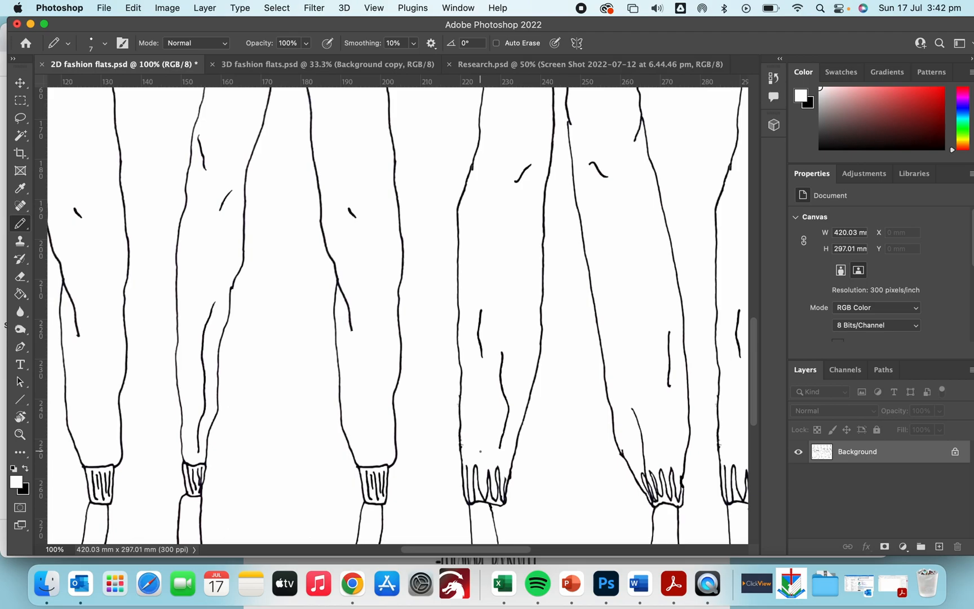
key("g")
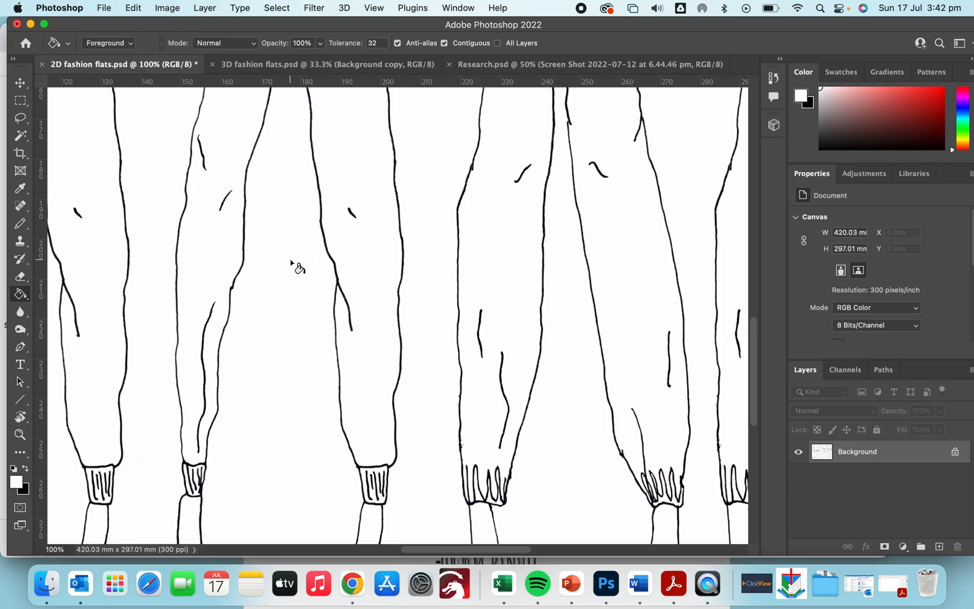
scroll(291, 261, "down", 5)
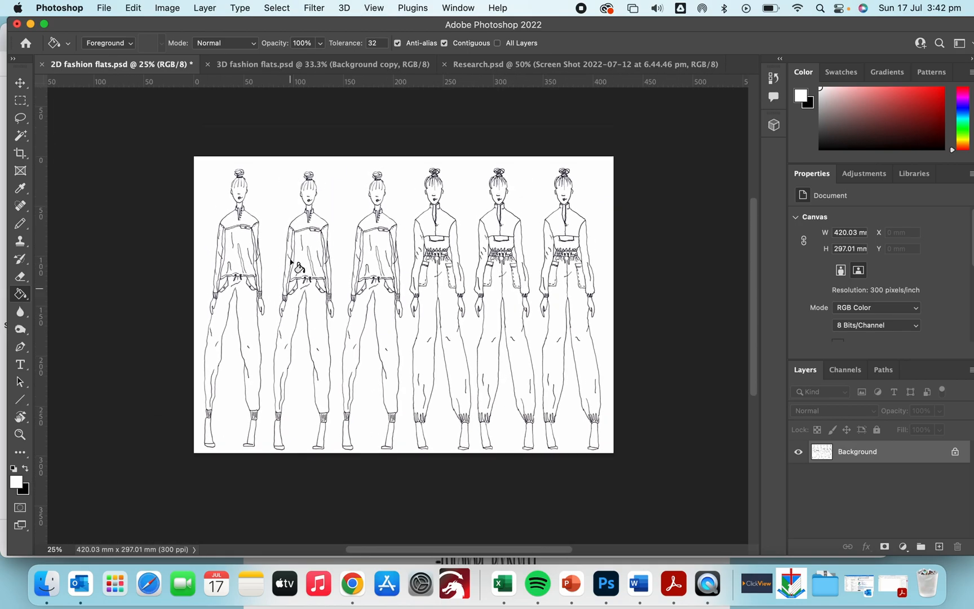
left_click(476, 65)
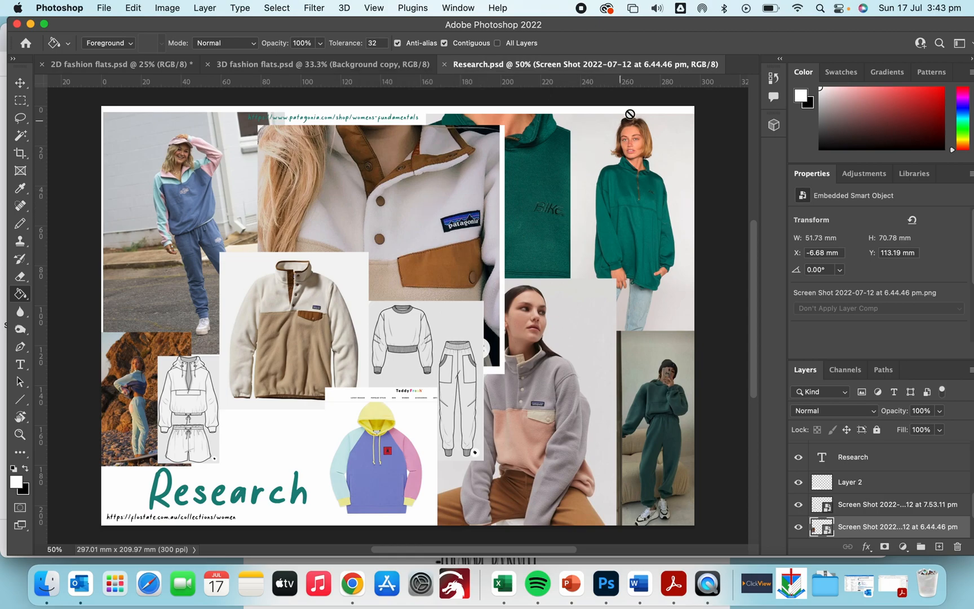
key("super+shift+4")
left_click_drag(104, 117, 681, 513)
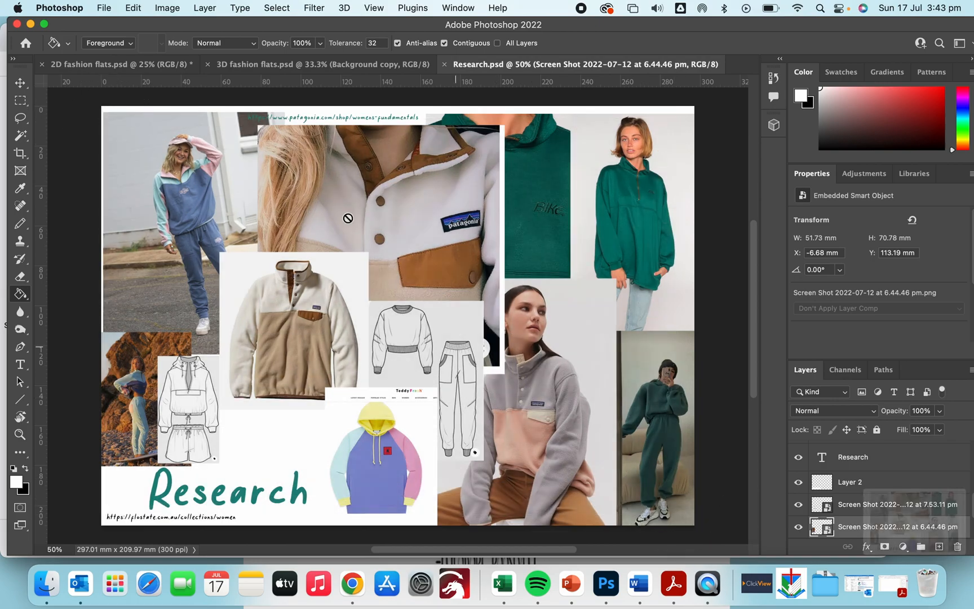
Step: Drag the mood board screenshot into the 2D fashion flats document and scale it down to about a third of the canvas
left_click(256, 66)
left_click(151, 67)
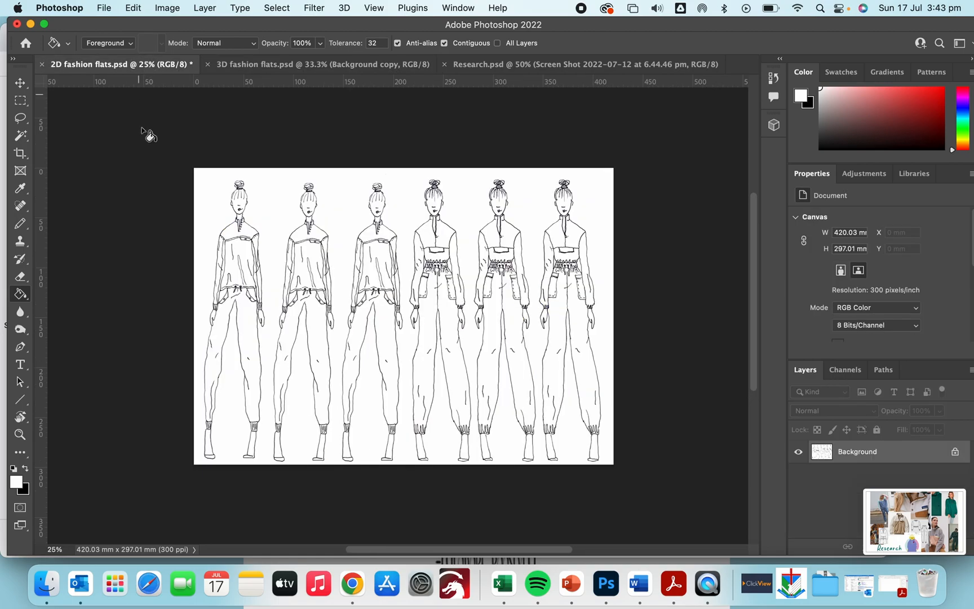
left_click_drag(902, 513, 479, 288)
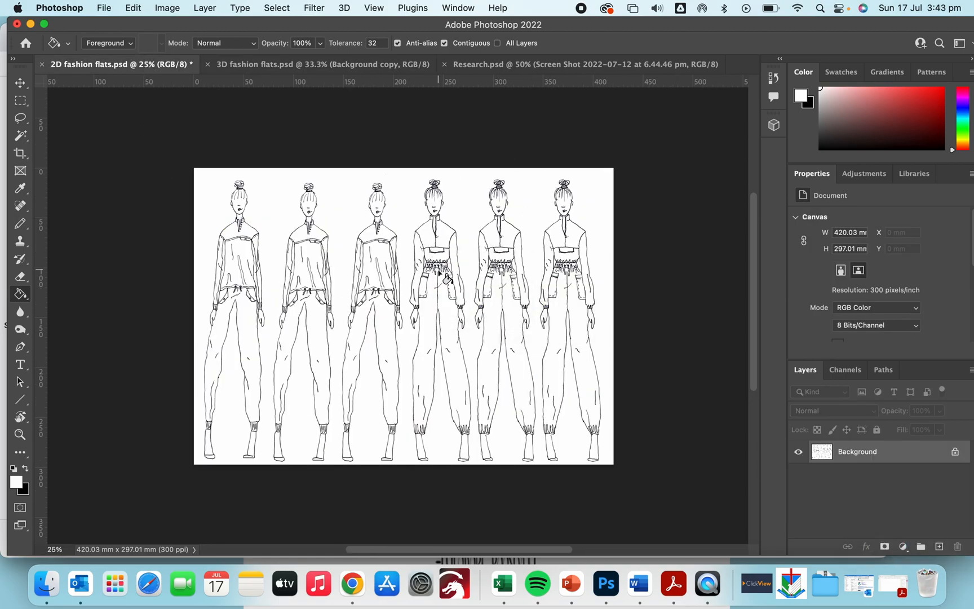
left_click_drag(355, 284, 409, 240)
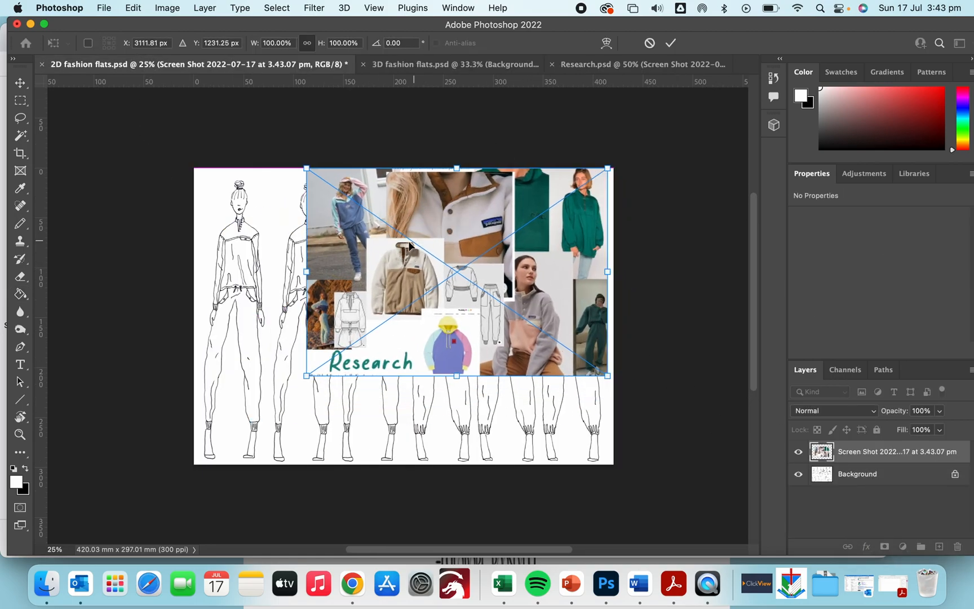
left_click_drag(306, 375, 468, 266)
key("Return")
Step: Move the mood board image over the upper part of the second and third figures
key("g")
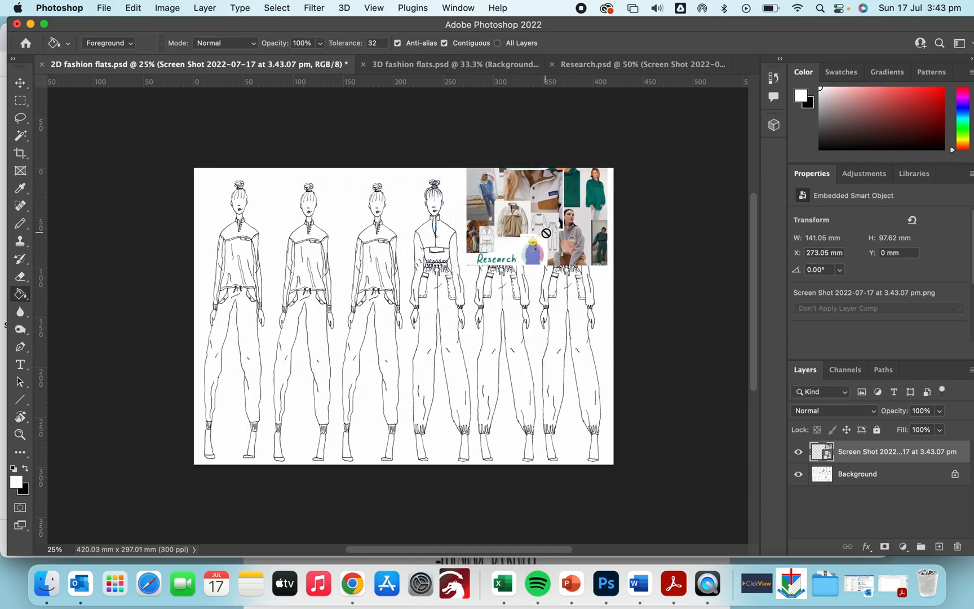
key("v")
left_click_drag(524, 213, 392, 230)
key("super+equal")
key("super+equal")
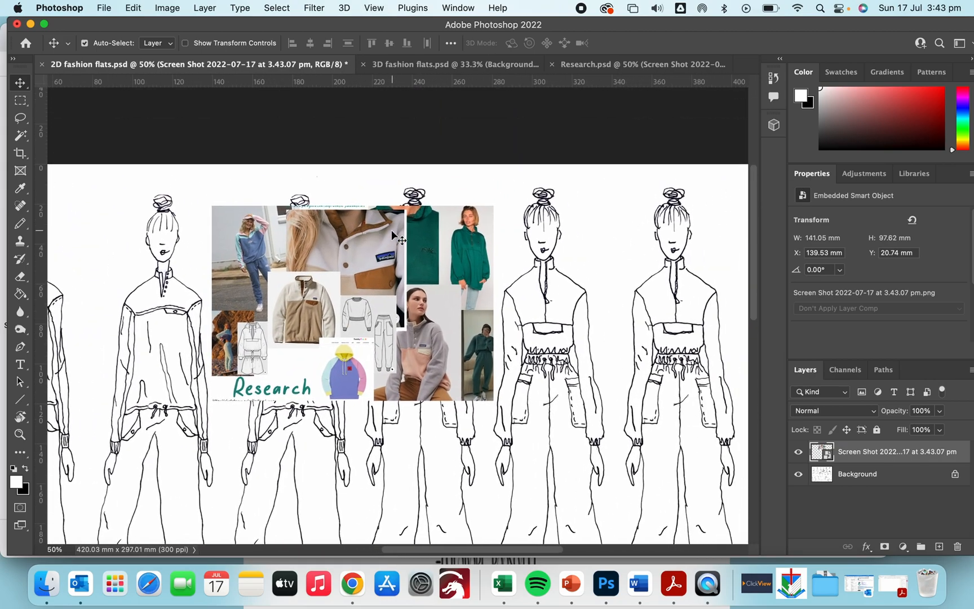
Step: Sample the dark green from the mood board's green jumper with the Eyedropper
key("i")
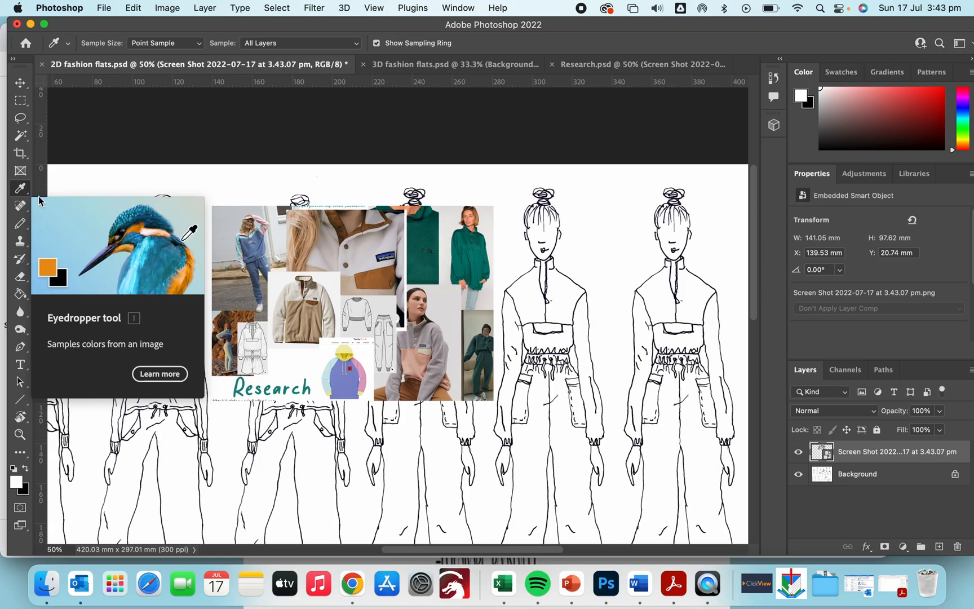
left_click(428, 240)
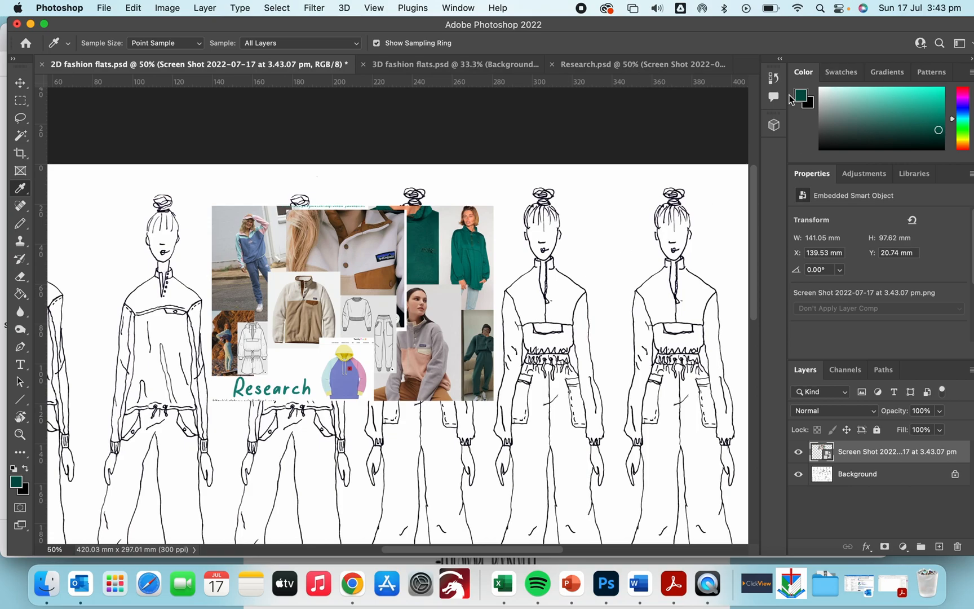
Step: Select the Background layer and fill the fourth figure's left upper bodice panel with the green
key("g")
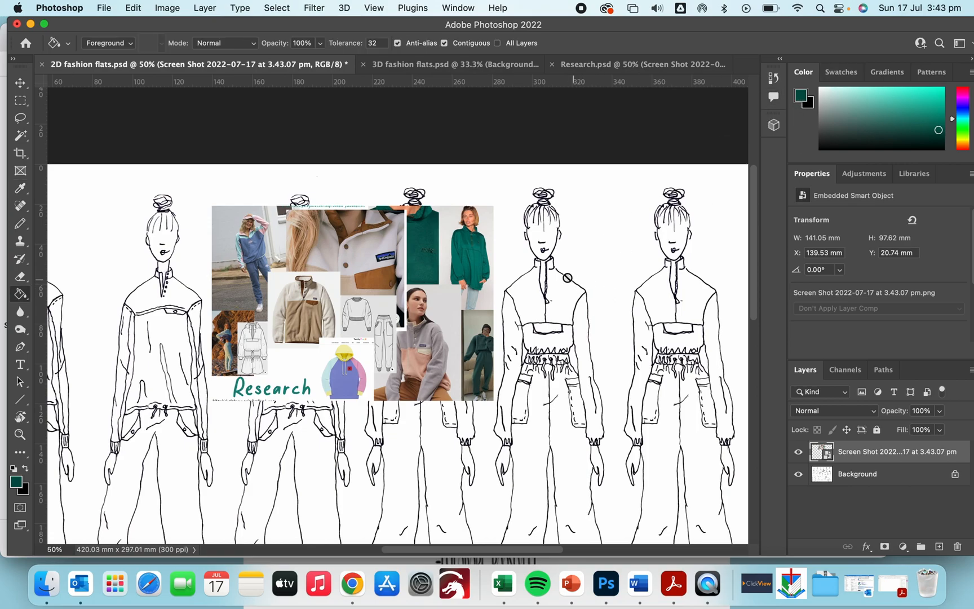
left_click(862, 477)
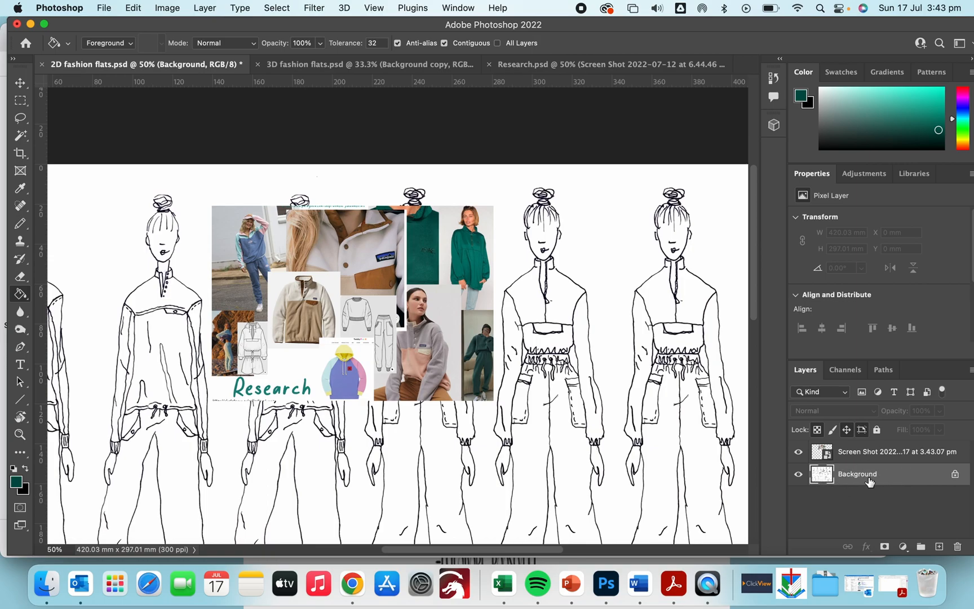
left_click(514, 299)
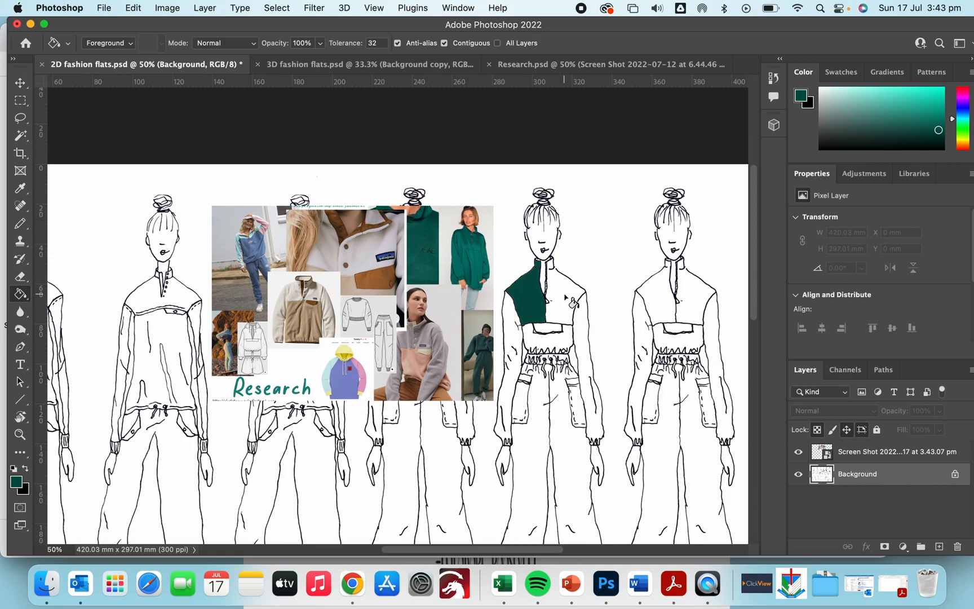
Step: Fill the right bodice panel with green, then undo that fill
left_click(564, 293)
key("super+z")
Step: Close the gap in the right shoulder outline beside the collar with a short pencil stroke
key("super+plus")
key("super+plus")
key("super+plus")
scroll(554, 281, "right", 5)
scroll(559, 284, "right", 5)
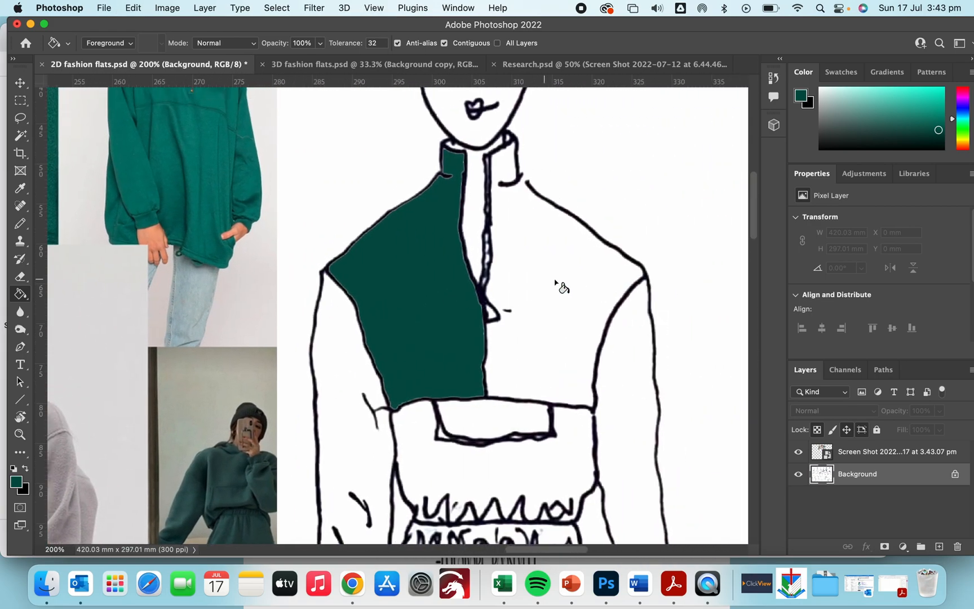
key("b")
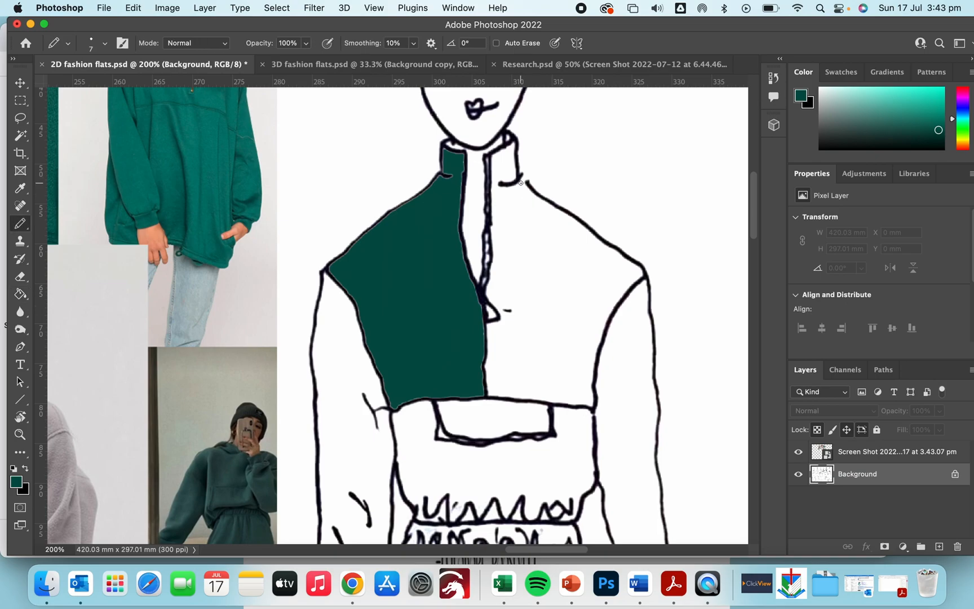
left_click_drag(522, 181, 527, 185)
Step: Fill the fourth figure's right upper bodice panel with the green
key("g")
left_click(538, 258)
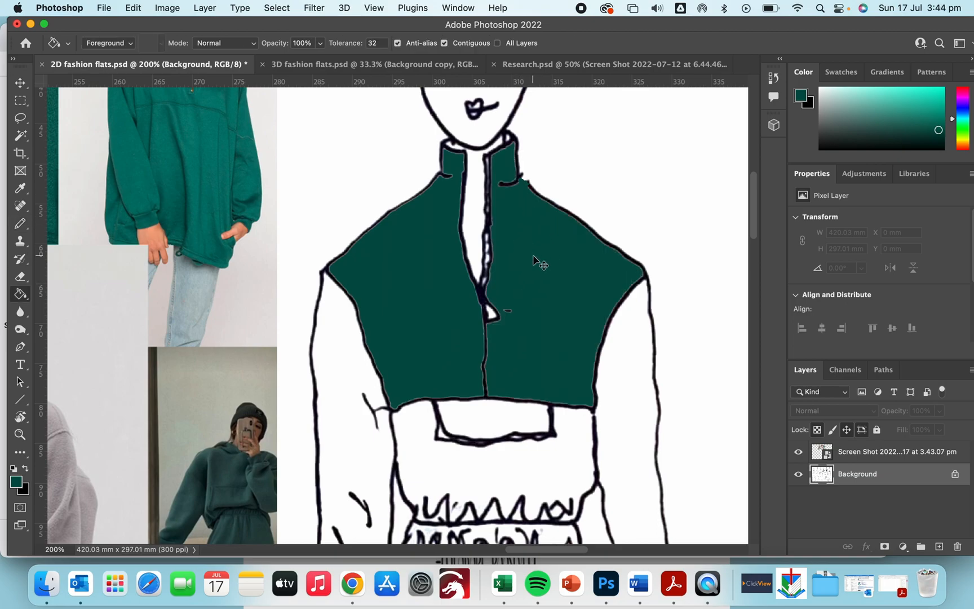
Step: Sample the pale grey-blue from the jeans in the mood board photo
key("super+minus")
key("super+minus")
key("super+minus")
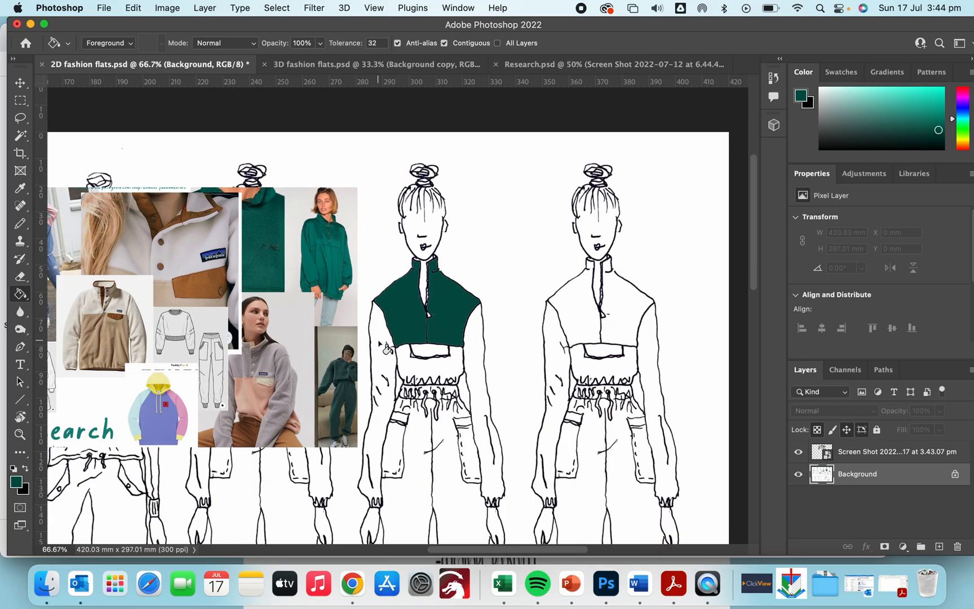
scroll(386, 348, "down", 2)
scroll(386, 347, "left", 2)
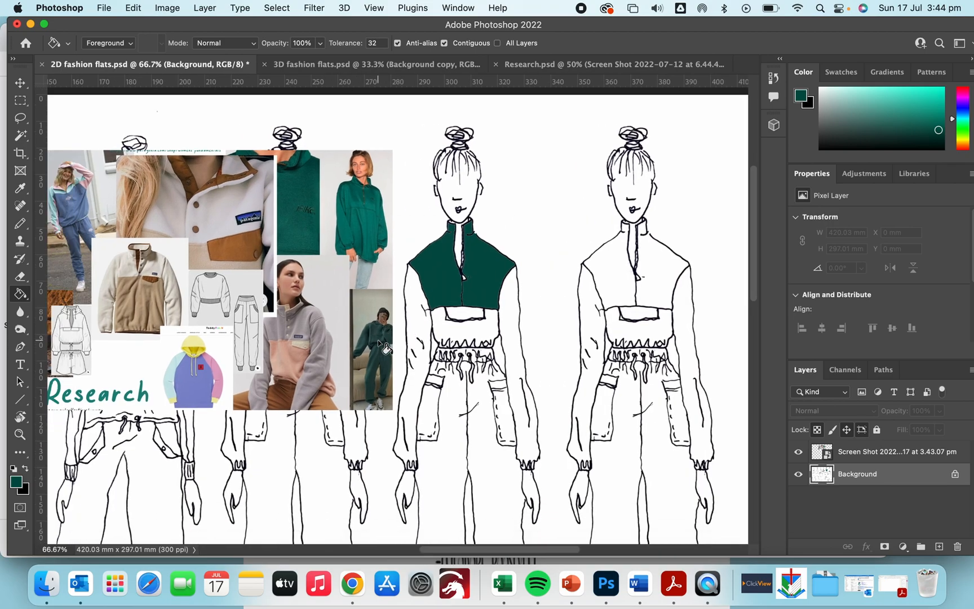
key("i")
left_click(366, 273)
Step: Fill both sleeves and the band under the bodice of the fourth figure with the grey-blue
key("g")
left_click(507, 313)
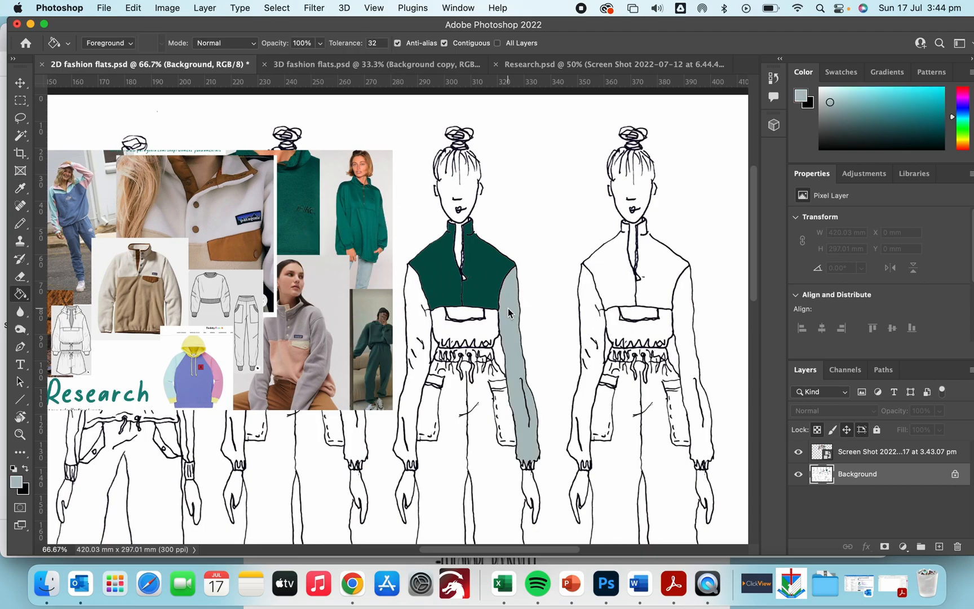
left_click(421, 303)
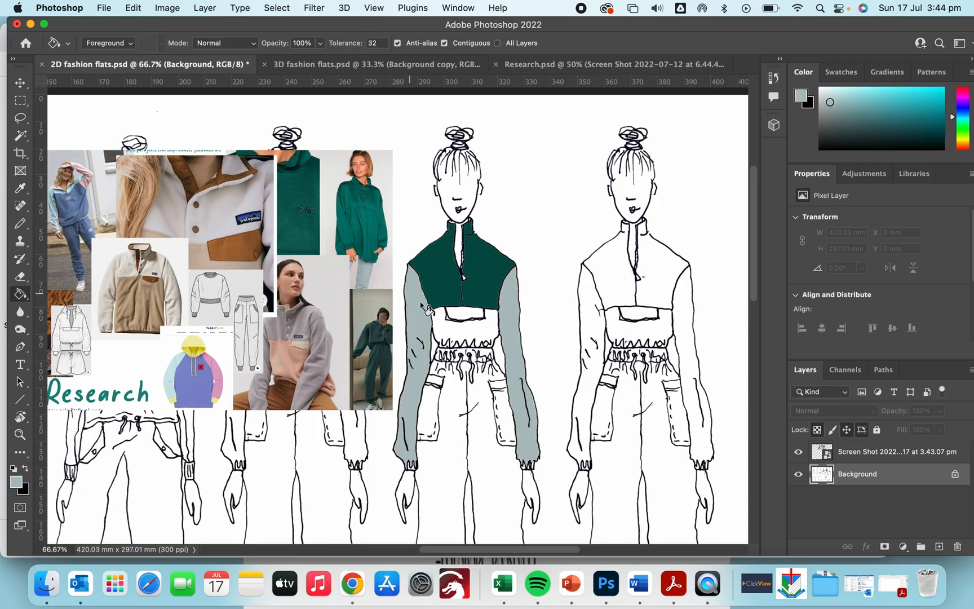
left_click(462, 315)
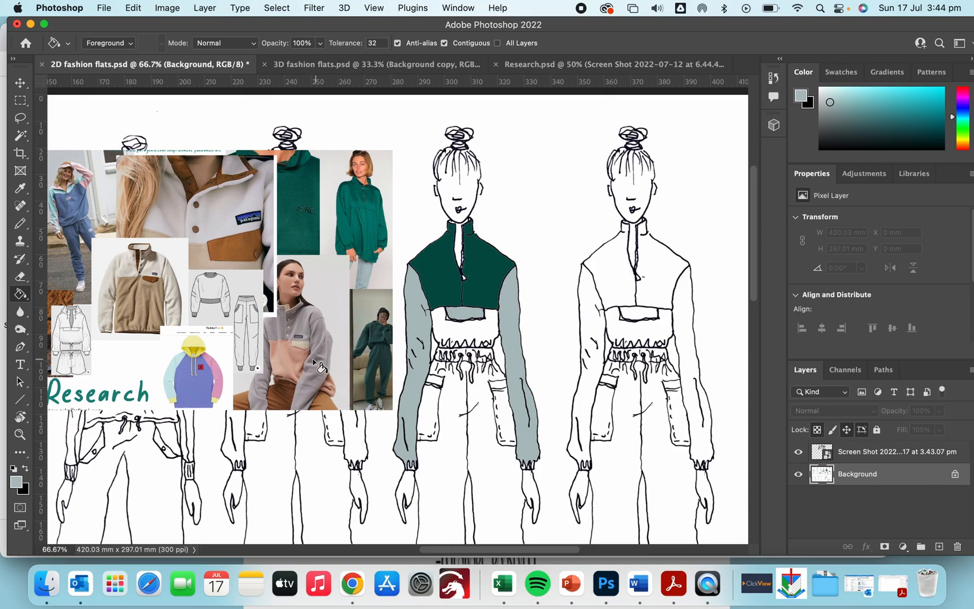
Step: Sample a tan from the mood board and fill the band under the fourth figure's bodice with it
key("i")
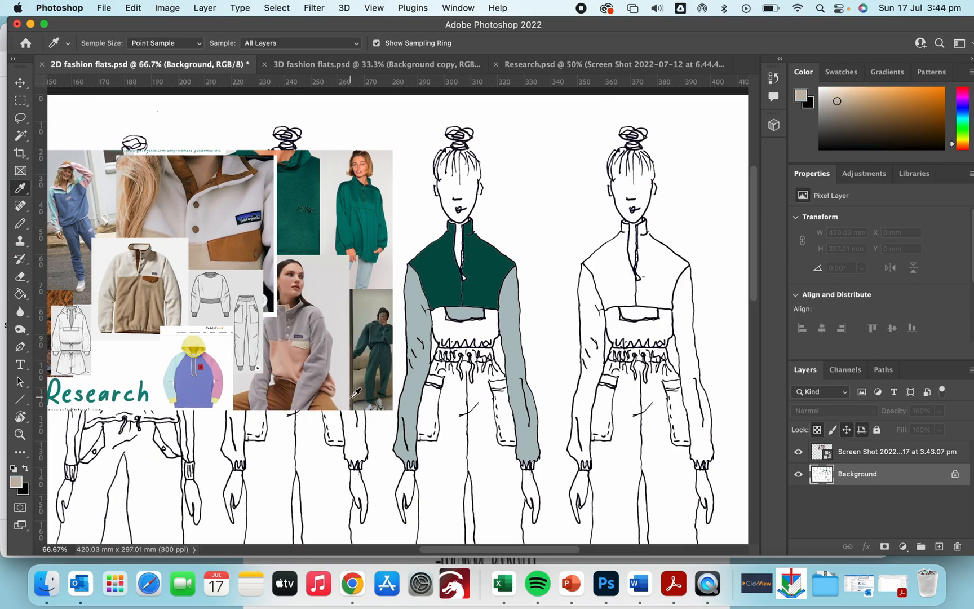
key("g")
left_click(445, 327)
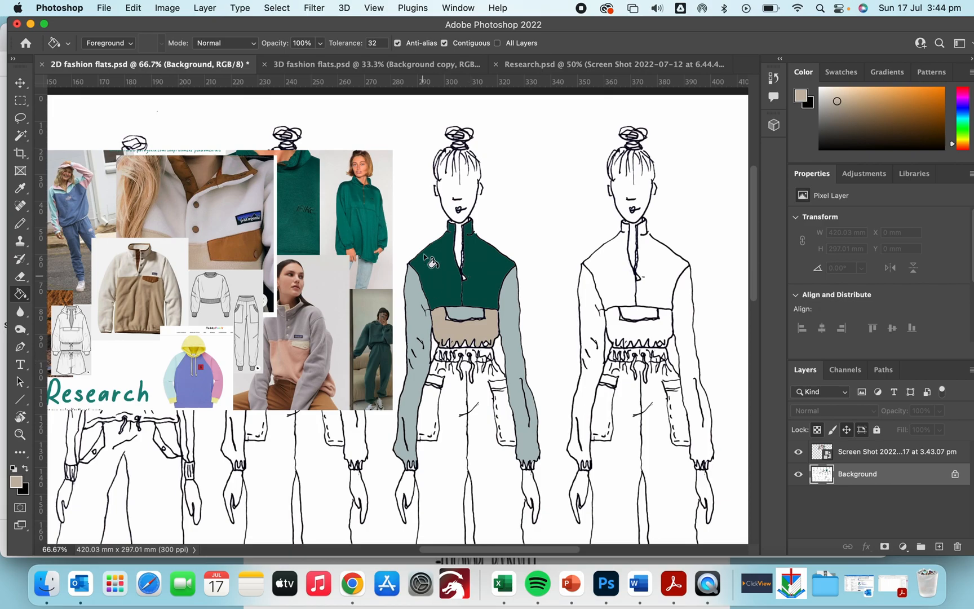
Step: Fill the fourth figure's trousers and waistband with the tan
scroll(468, 426, "down", 3)
scroll(468, 425, "left", 1)
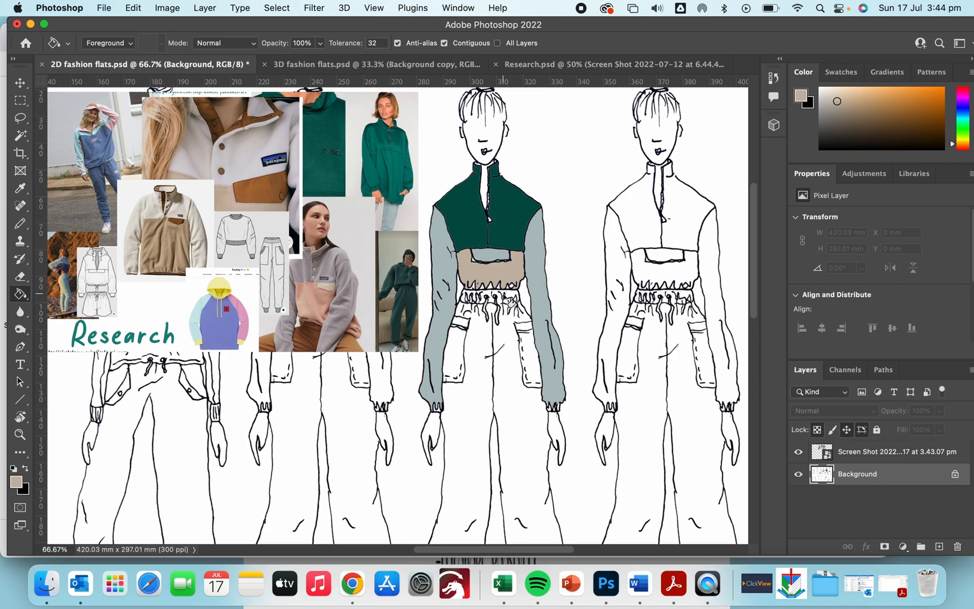
left_click(499, 344)
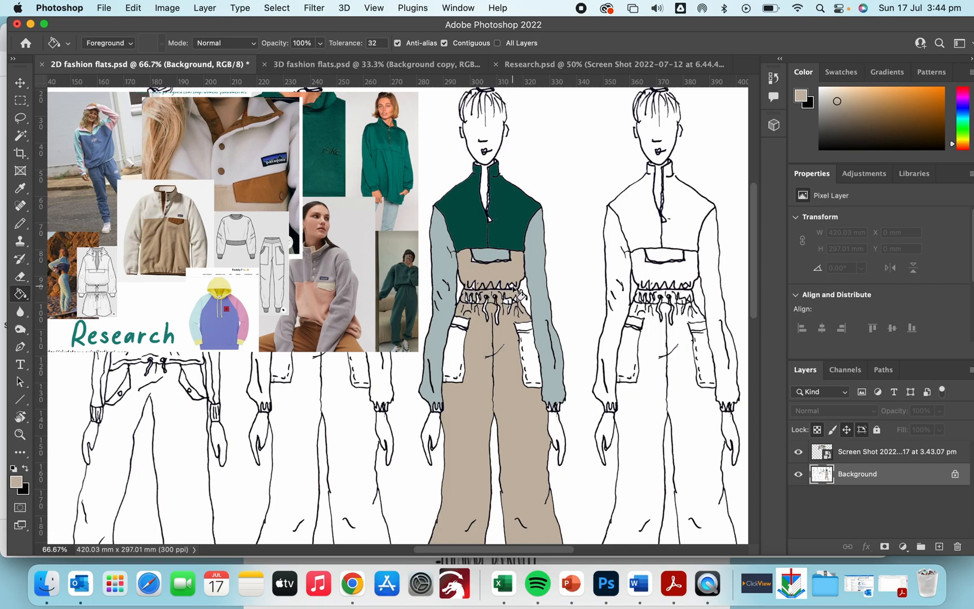
left_click(507, 304)
Step: Lighten a small spot on the green upper bodice with the Dodge Tool
key("o")
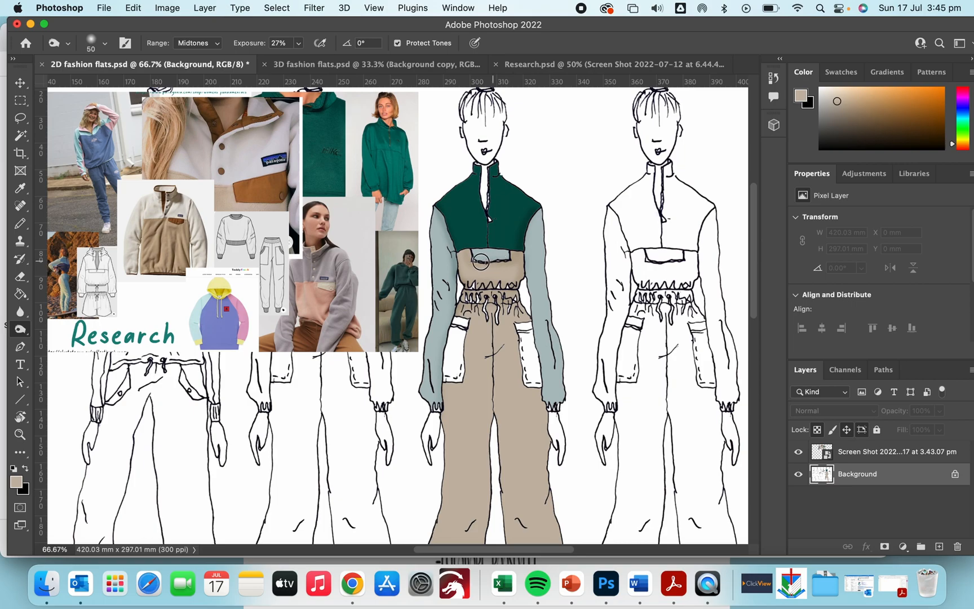
left_click(20, 329)
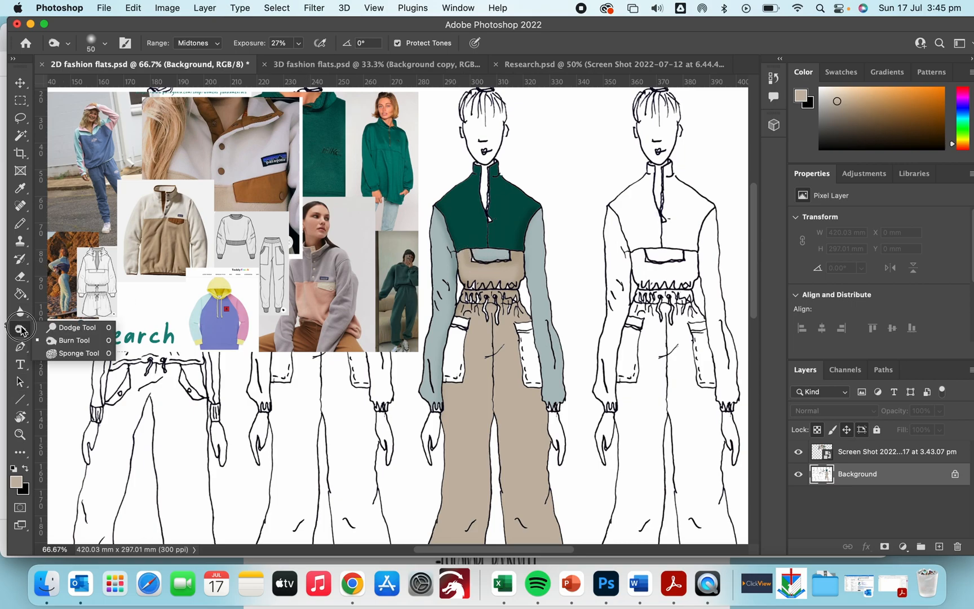
left_click(70, 327)
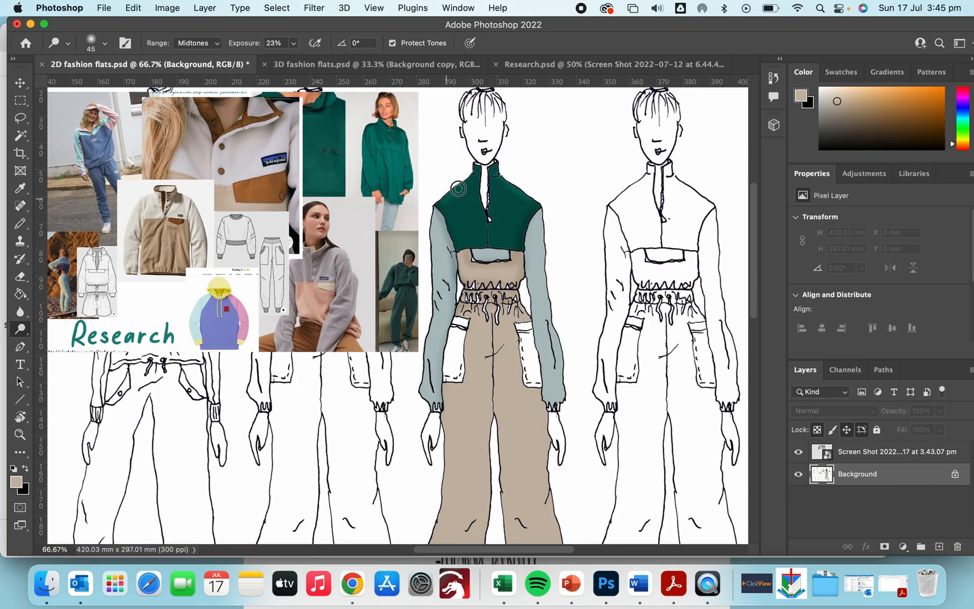
mouse_move(478, 257)
left_mouse_down()
mouse_move(501, 255)
mouse_move(483, 254)
left_mouse_up()
key("super+minus")
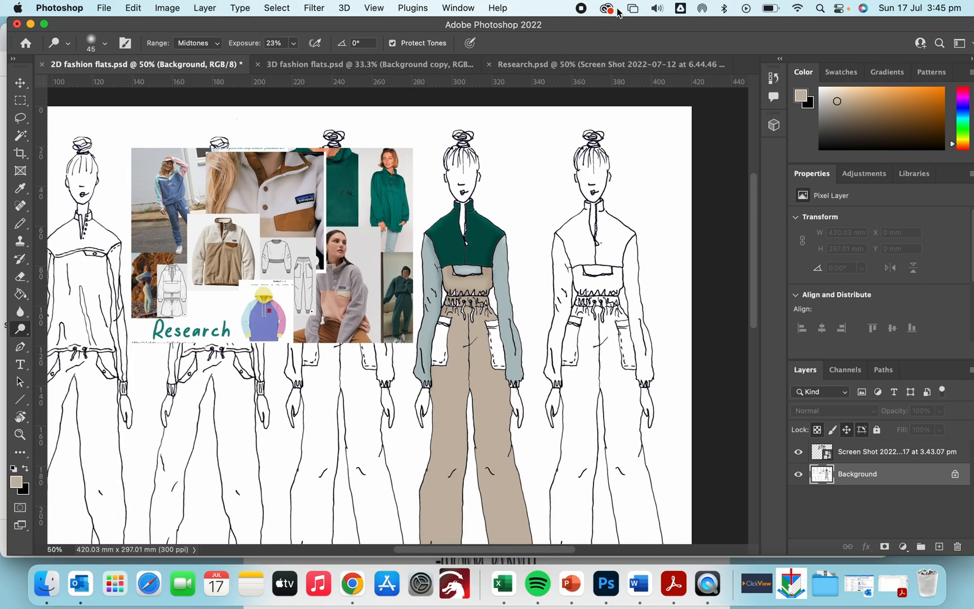
Step: Switch to the 3D fashion flats document and examine the coloured figures, toggling the white background layer's visibility
left_click(346, 65)
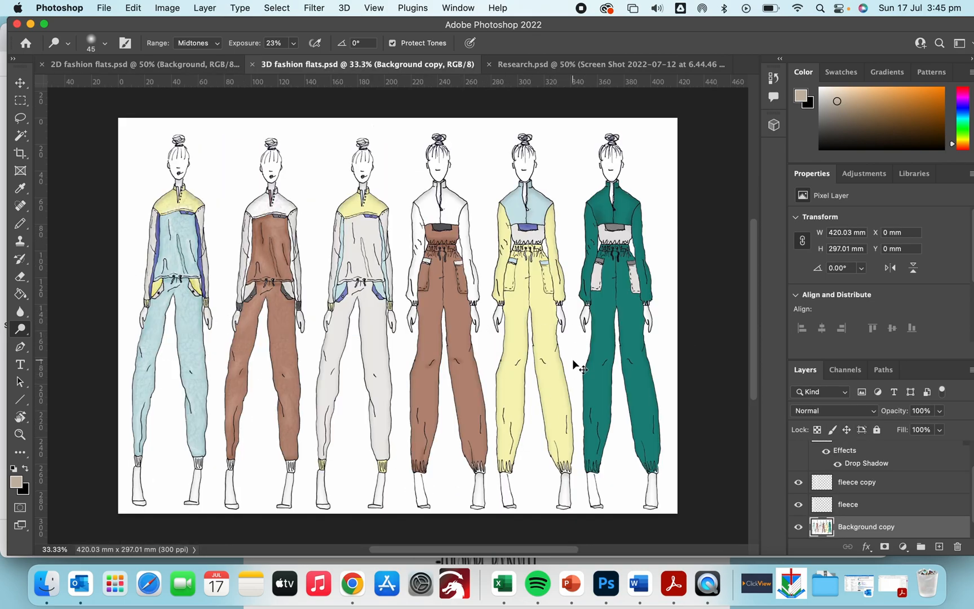
key("super+plus")
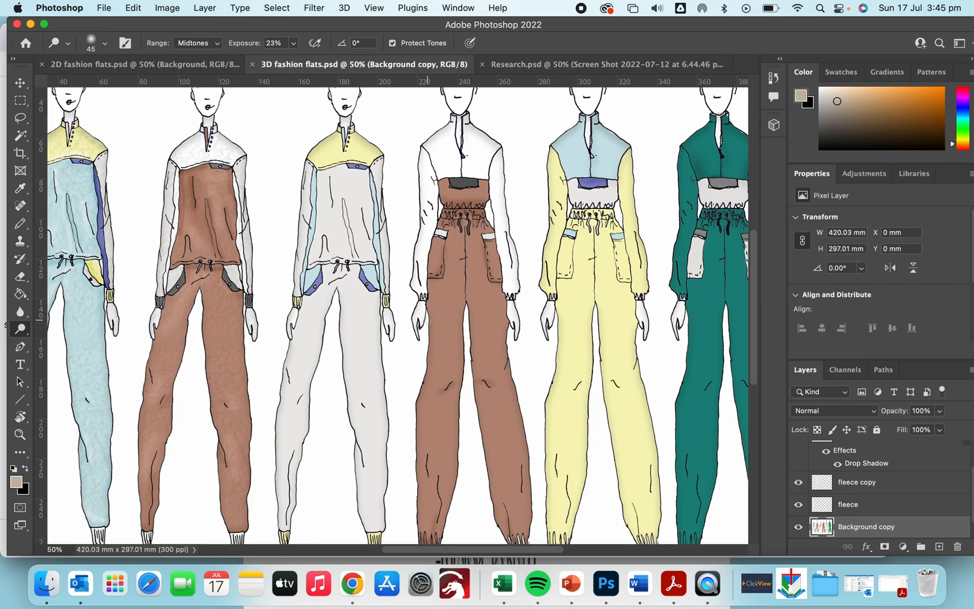
scroll(398, 315, "left", 5)
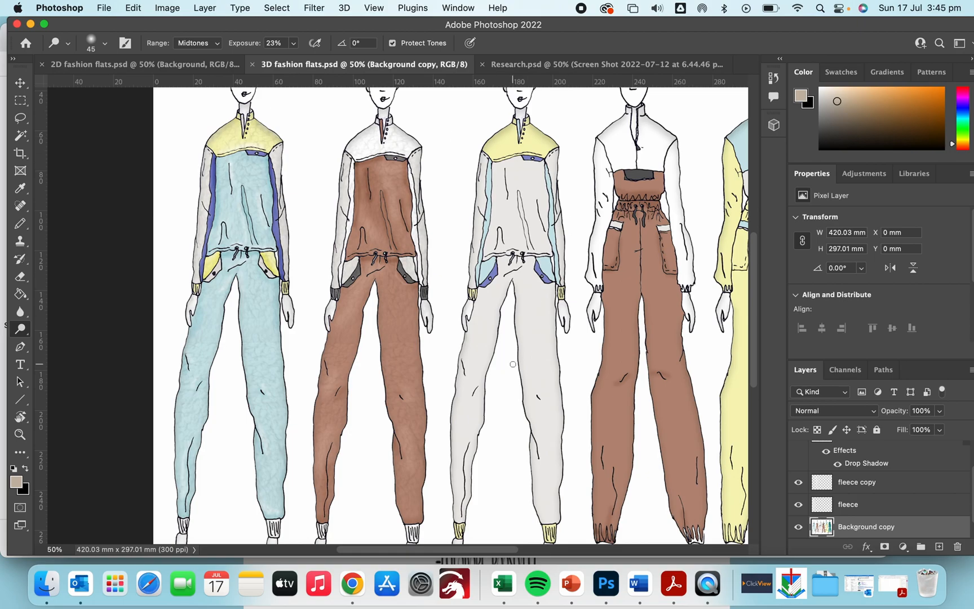
scroll(867, 462, "up", 2)
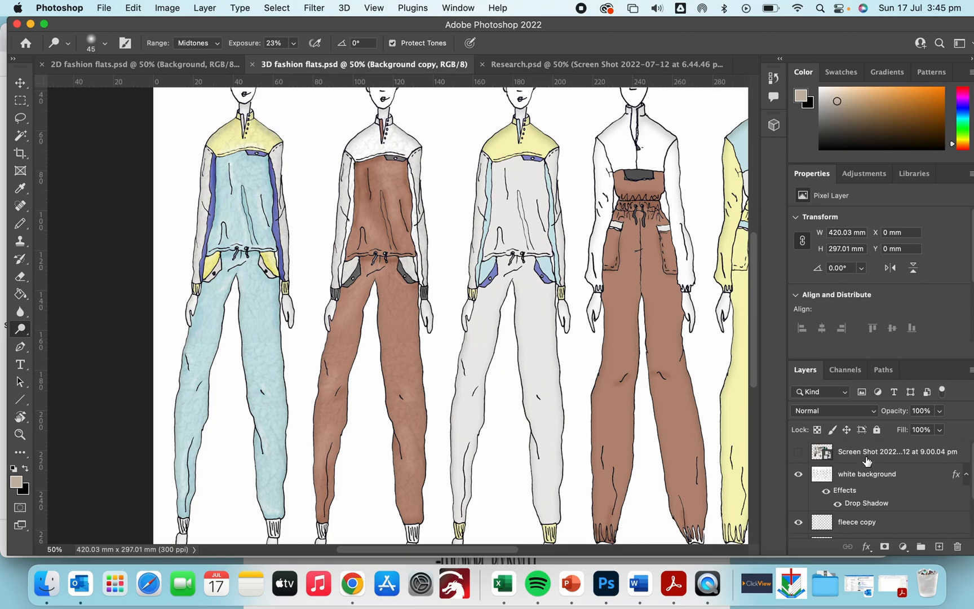
left_click(798, 475)
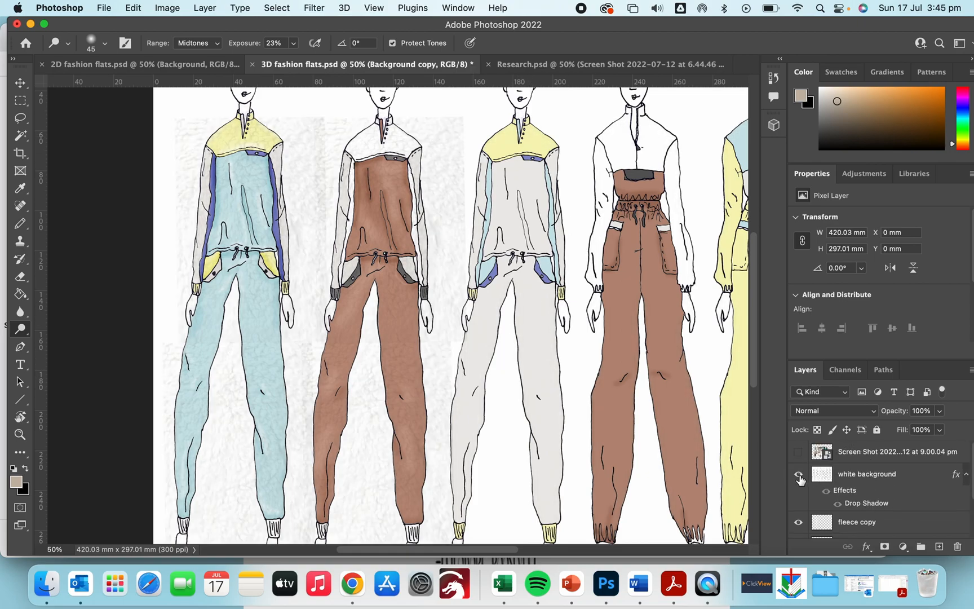
left_click(799, 475)
scroll(681, 314, "right", 6)
scroll(681, 314, "up", 3)
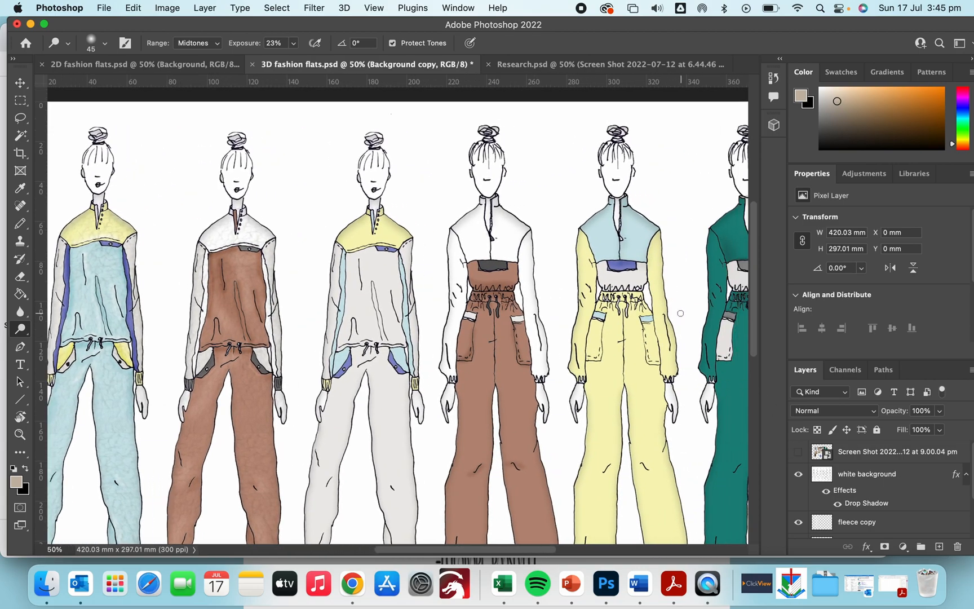